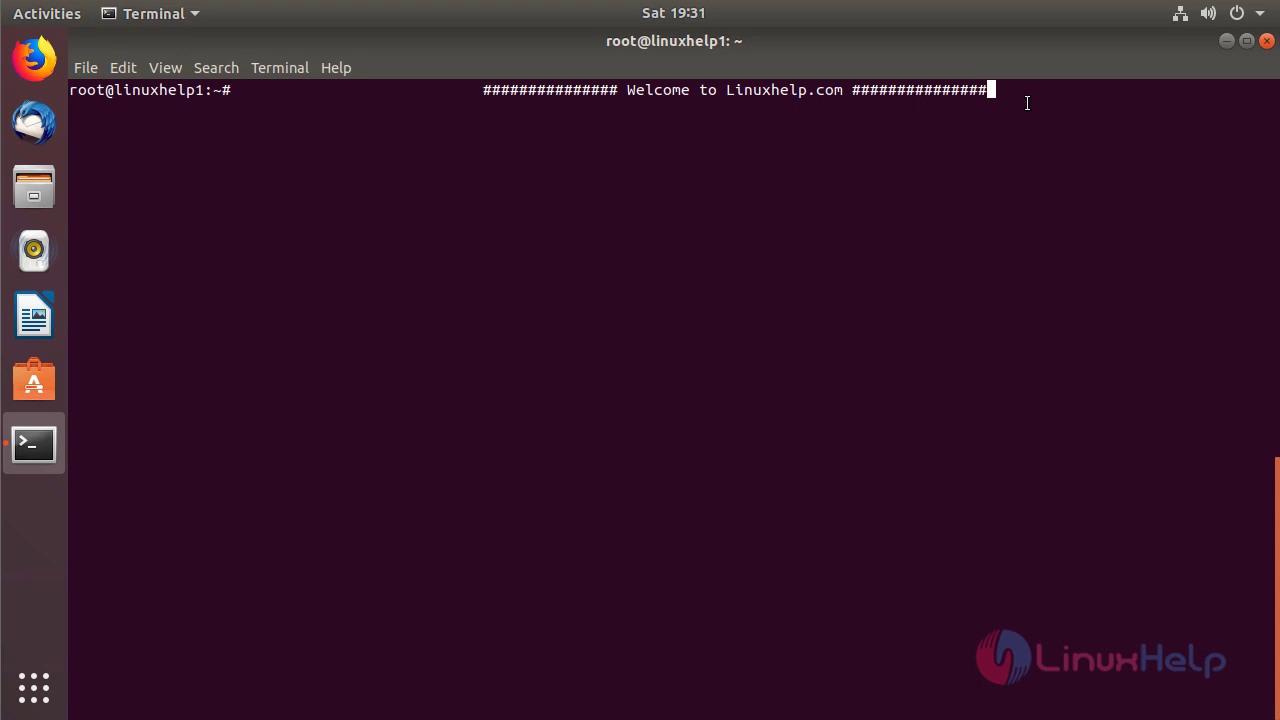
Step: Paste and run add-apt-repository ppa:teejee2008/ppa, confirm the addition, then clear the terminal
{"action": "key", "text": "Return"}
{"action": "key", "text": "Return"}
{"action": "key", "text": "Return"}
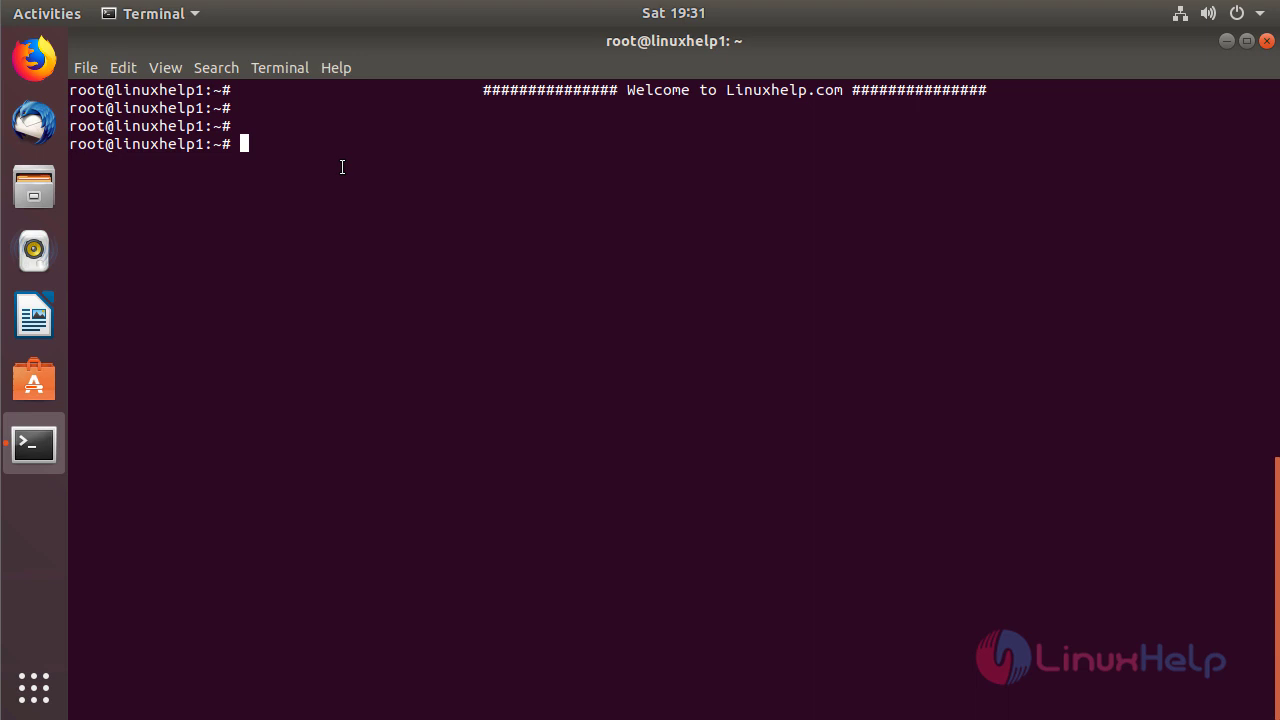
{"action": "type", "text": "add-apt-repository ppa:teejee2008/ppa"}
{"action": "key", "text": "Return"}
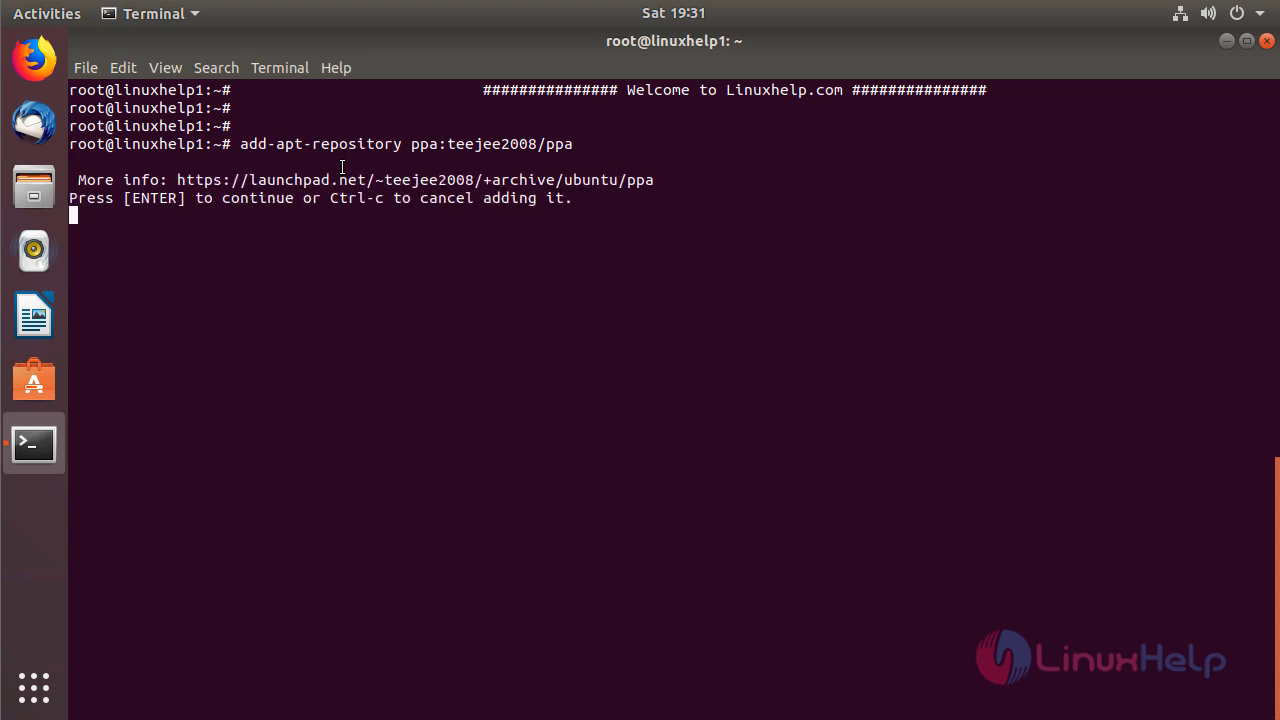
{"action": "key", "text": "Return"}
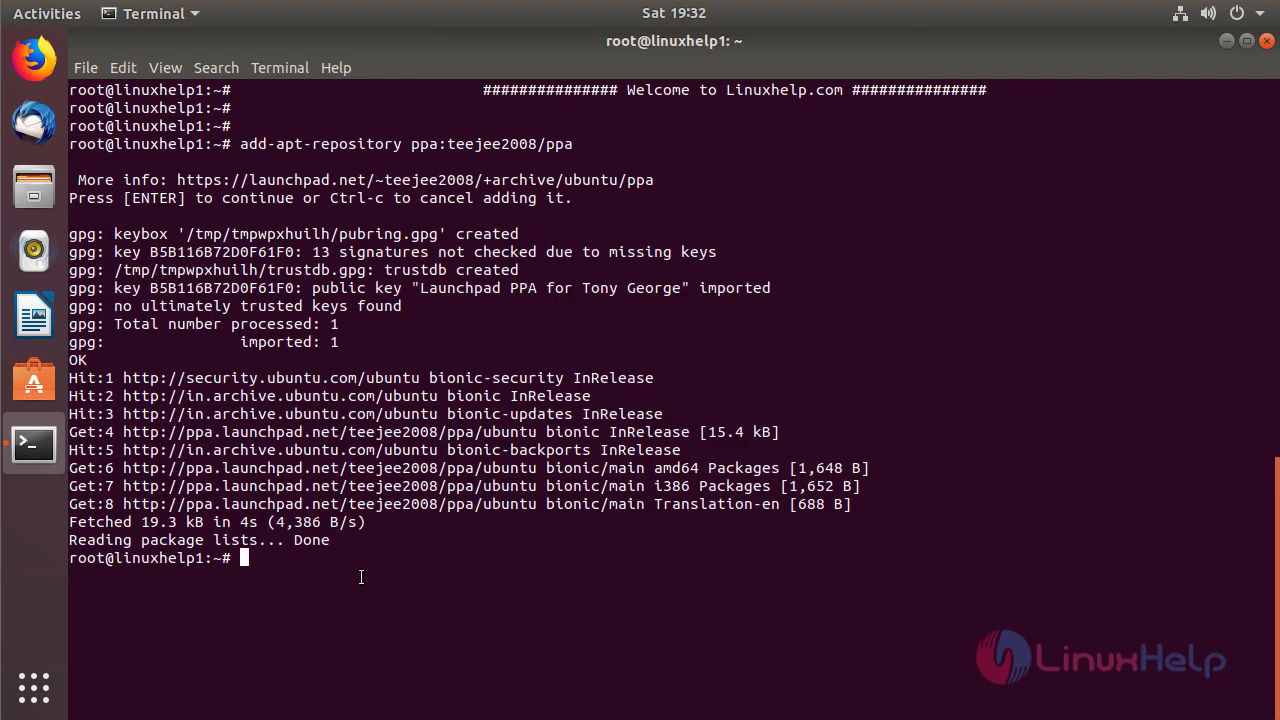
{"action": "key", "text": "Return"}
{"action": "key", "text": "Return"}
{"action": "key", "text": "ctrl+l"}
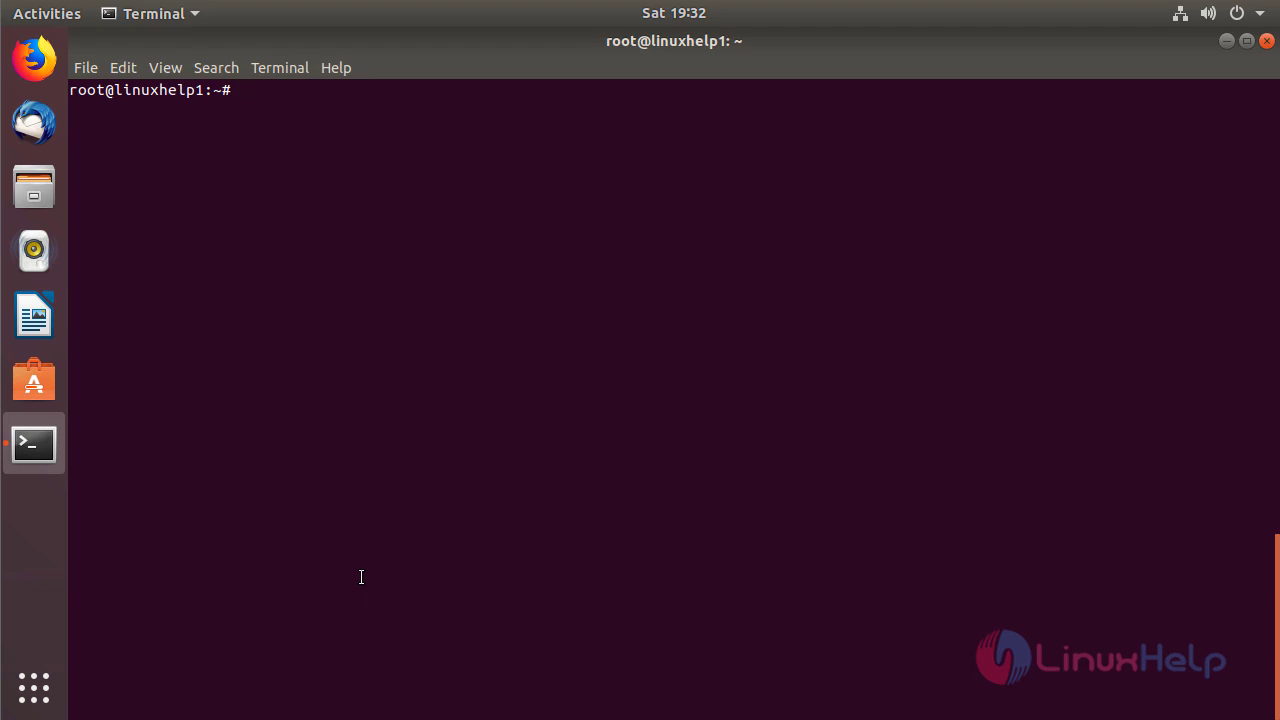
Step: Run apt-get update so all five sources, including the teejee2008 PPA, are read
{"action": "type", "text": "apt-get update"}
{"action": "key", "text": "Return"}
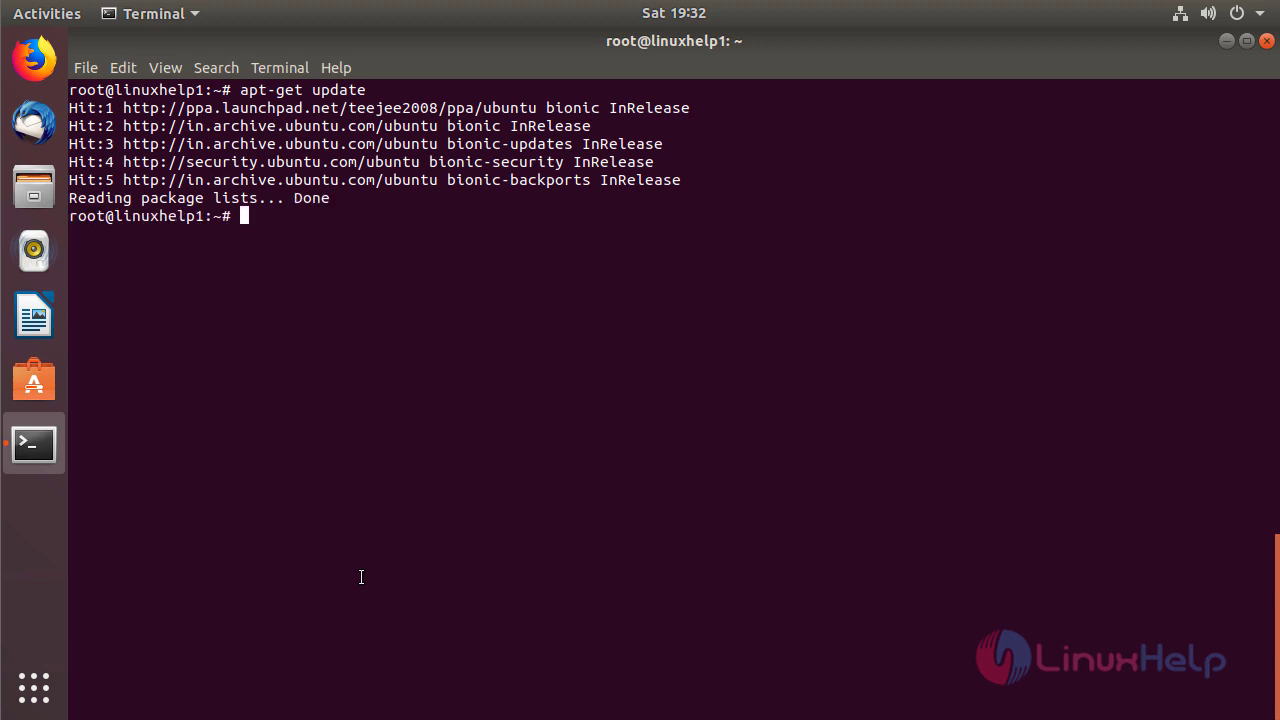
{"action": "key", "text": "Return"}
{"action": "key", "text": "Return"}
{"action": "key", "text": "Return"}
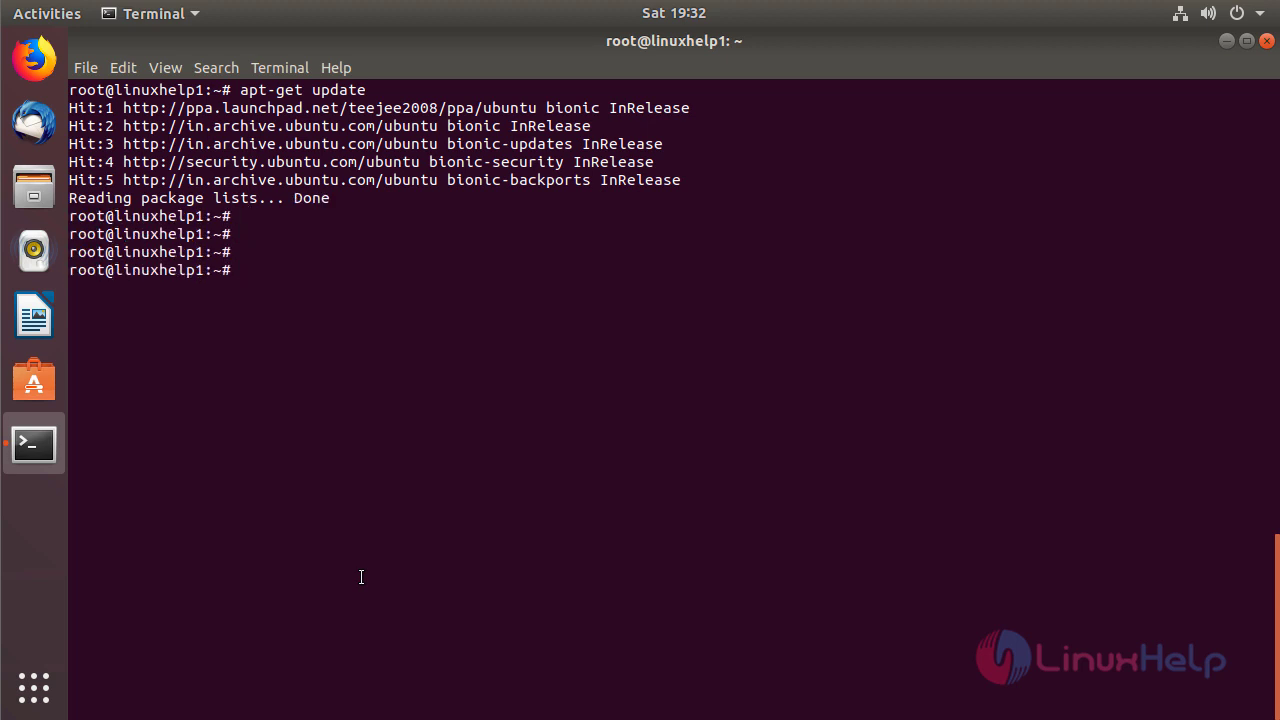
Step: Install timeshift 18.4-0 with apt-get install timeshift -y and wait for setup to finish
{"action": "type", "text": "apt-get insta"}
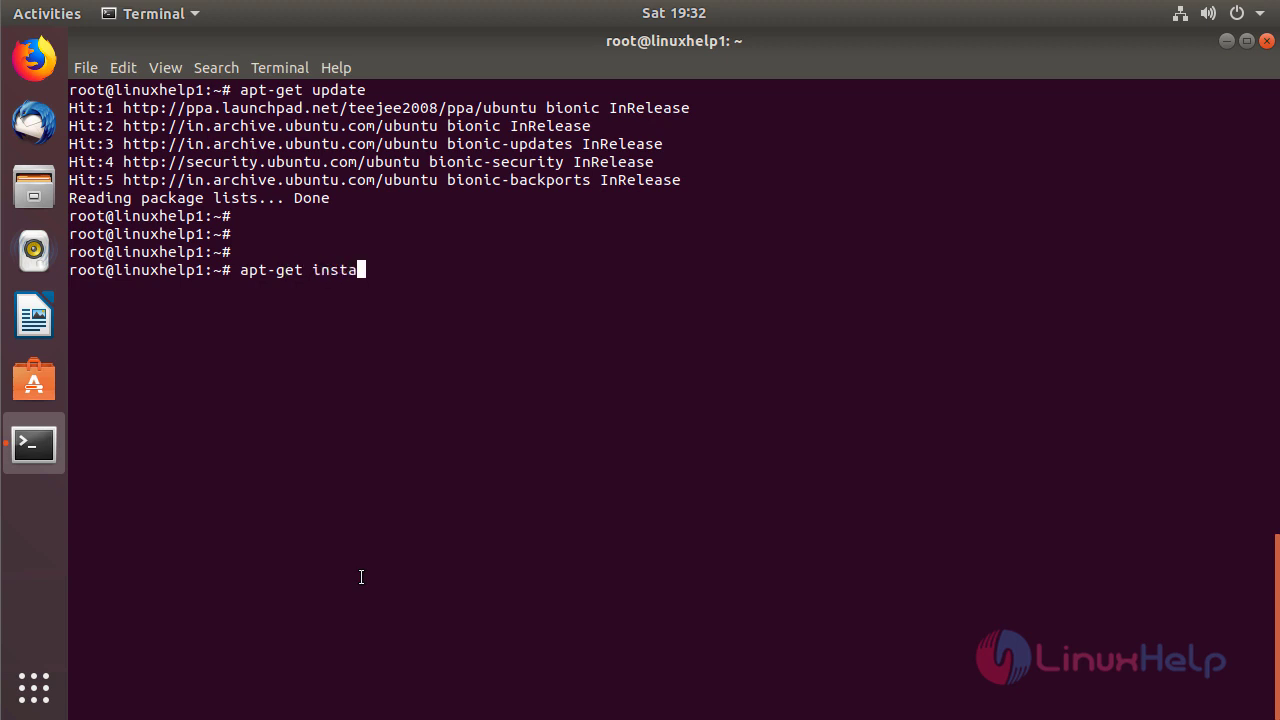
{"action": "type", "text": "ll timeshift -y"}
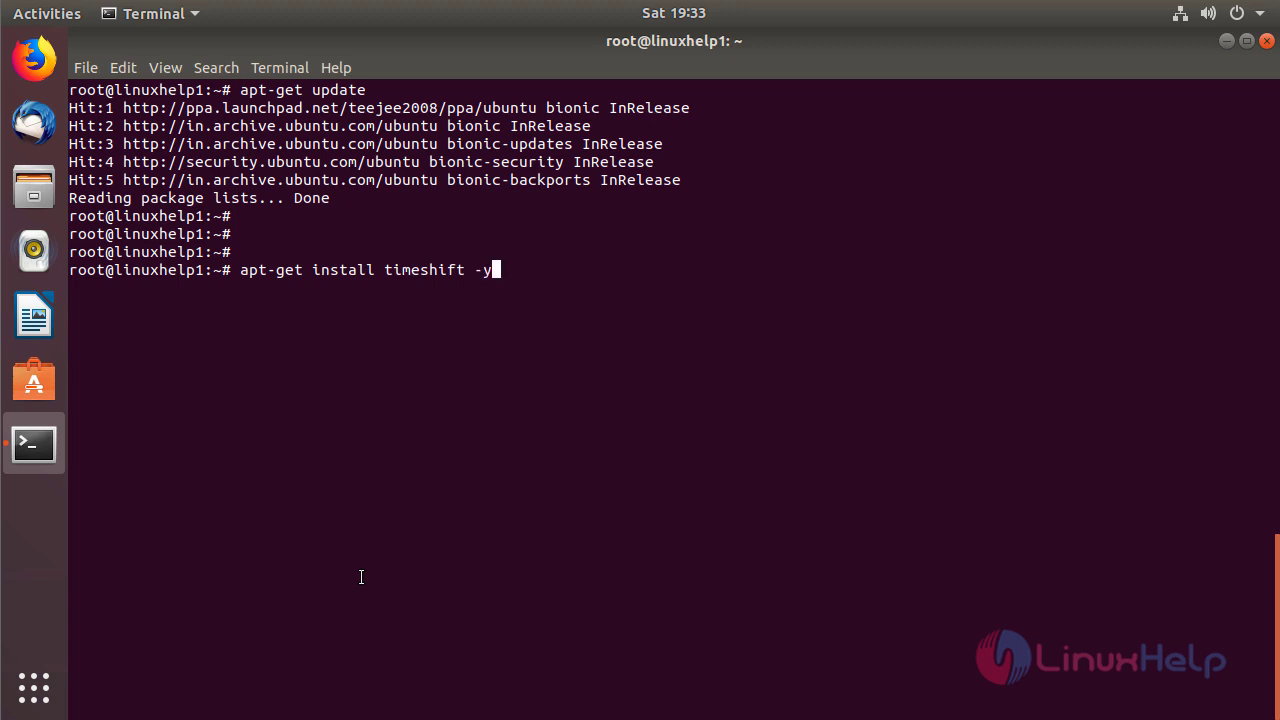
{"action": "key", "text": "Return"}
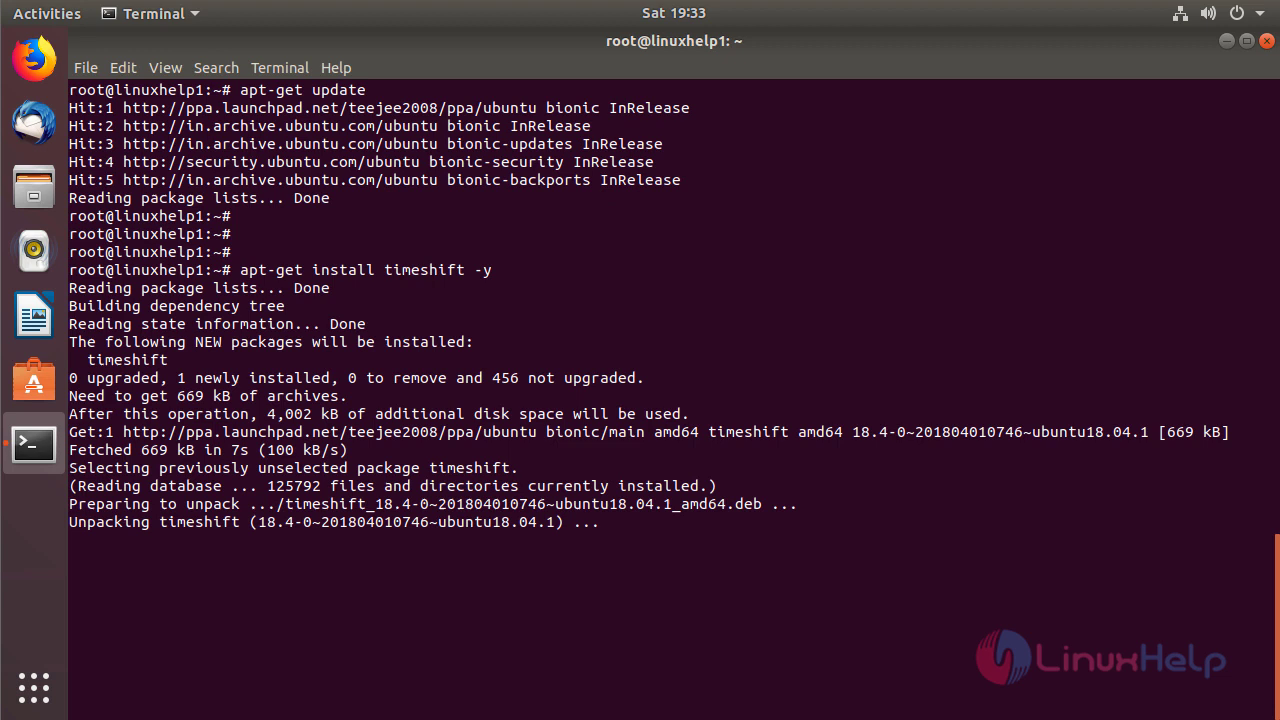
{"action": "key", "text": "Return"}
{"action": "key", "text": "Return"}
{"action": "key", "text": "Return"}
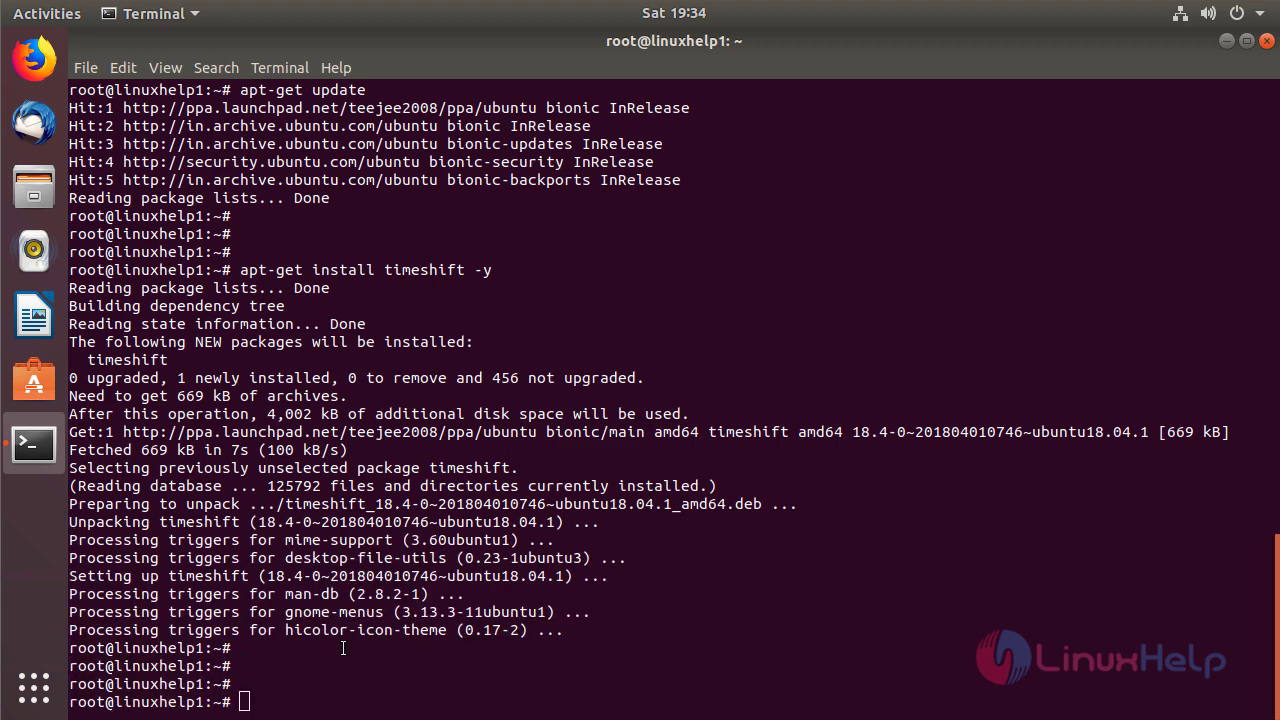
Step: Search Activities for 'timesh' and launch the Timeshift result
{"action": "key", "text": "super"}
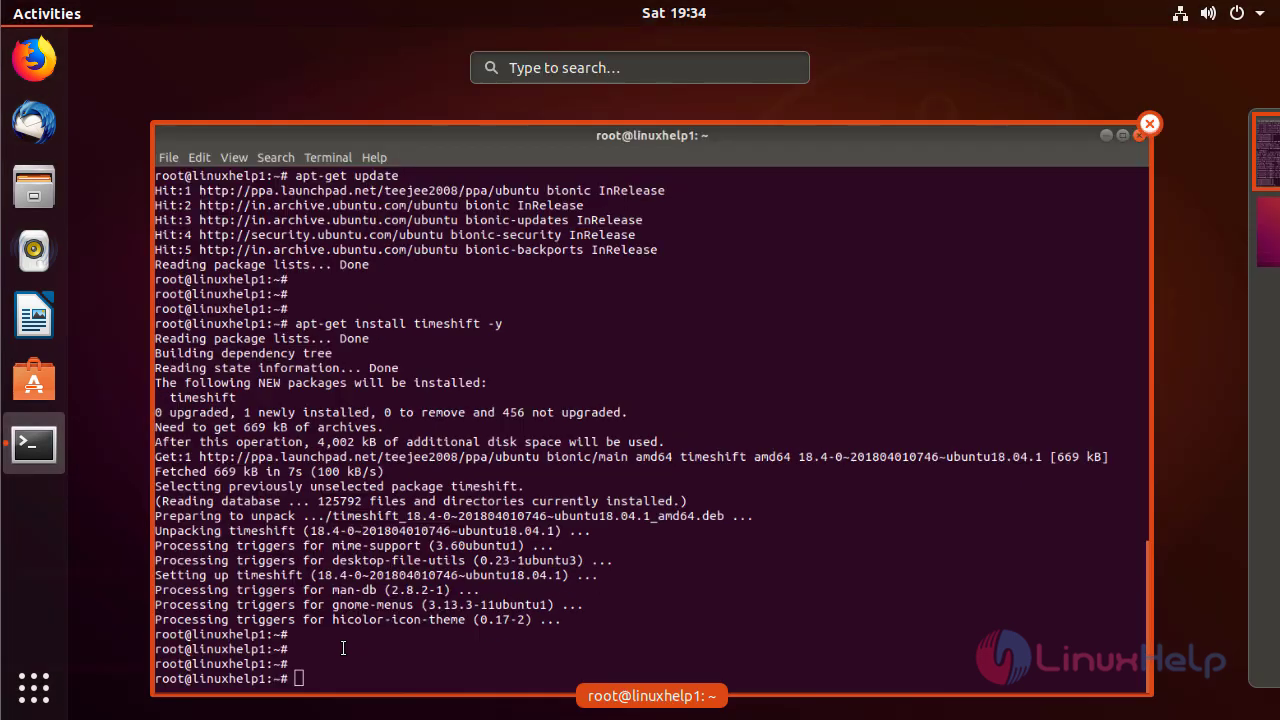
{"action": "type", "text": "timesh"}
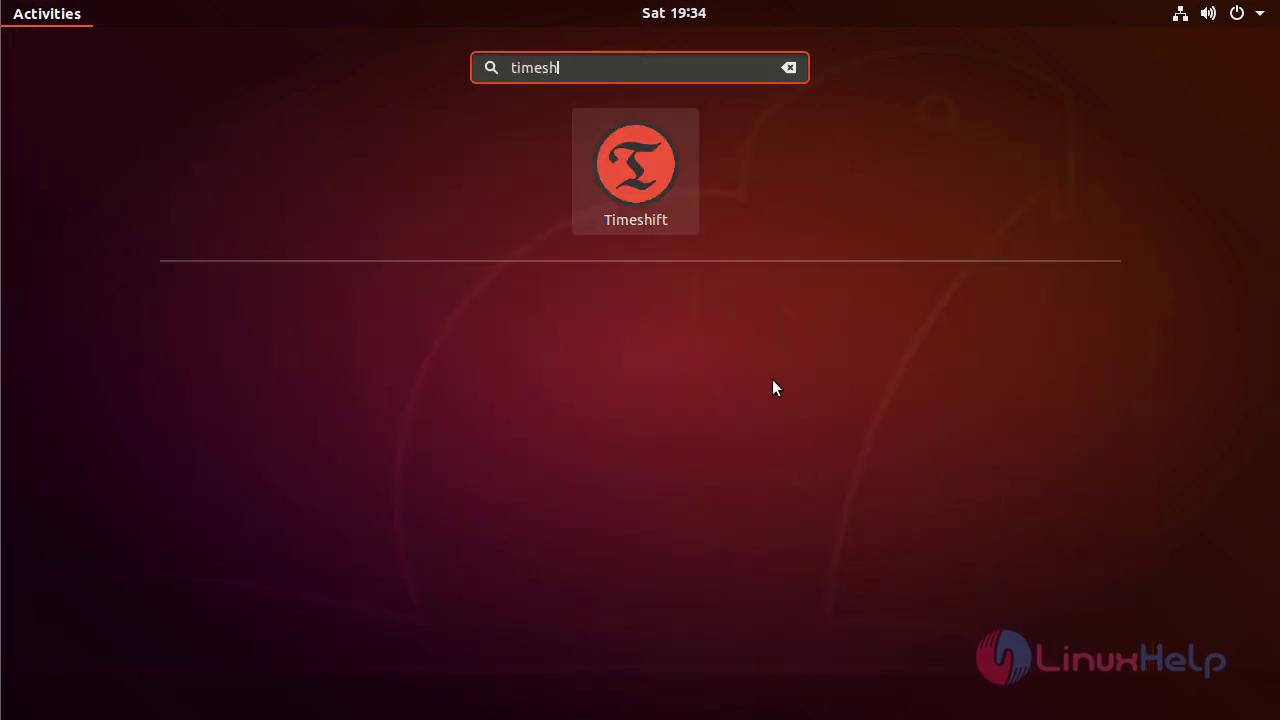
{"action": "left_click", "coordinate": [639, 169]}
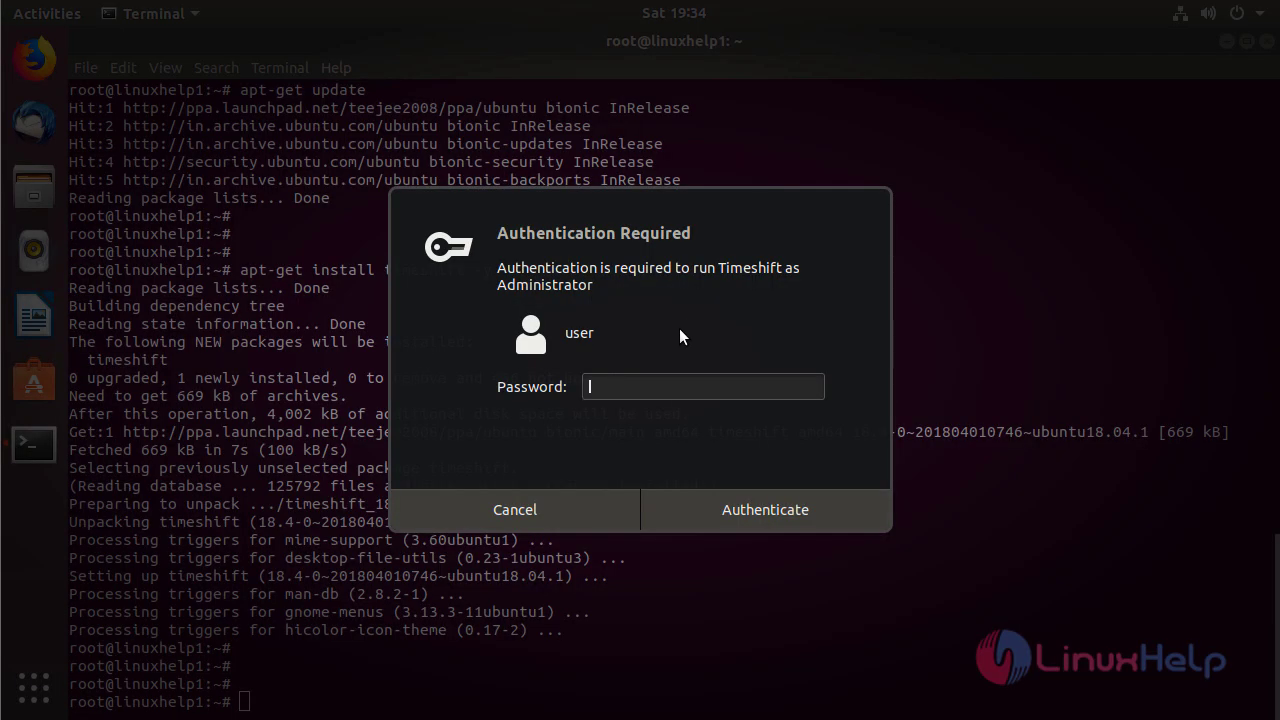
Step: Enter the administrator password in the Authentication Required dialog and submit it
{"action": "type", "text": "****"}
{"action": "key", "text": "Return"}
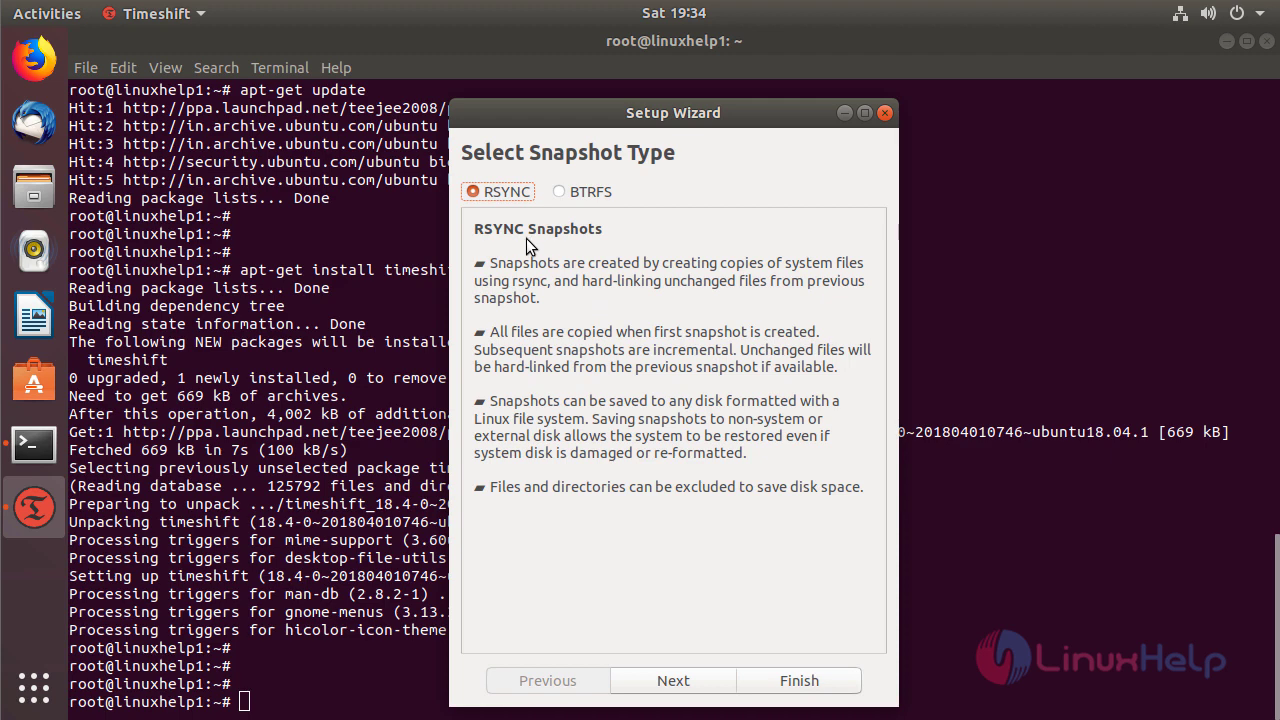
Step: Keep RSYNC, store snapshots on sda3, keep Daily snapshots, and finish the setup wizard
{"action": "left_click", "coordinate": [674, 683]}
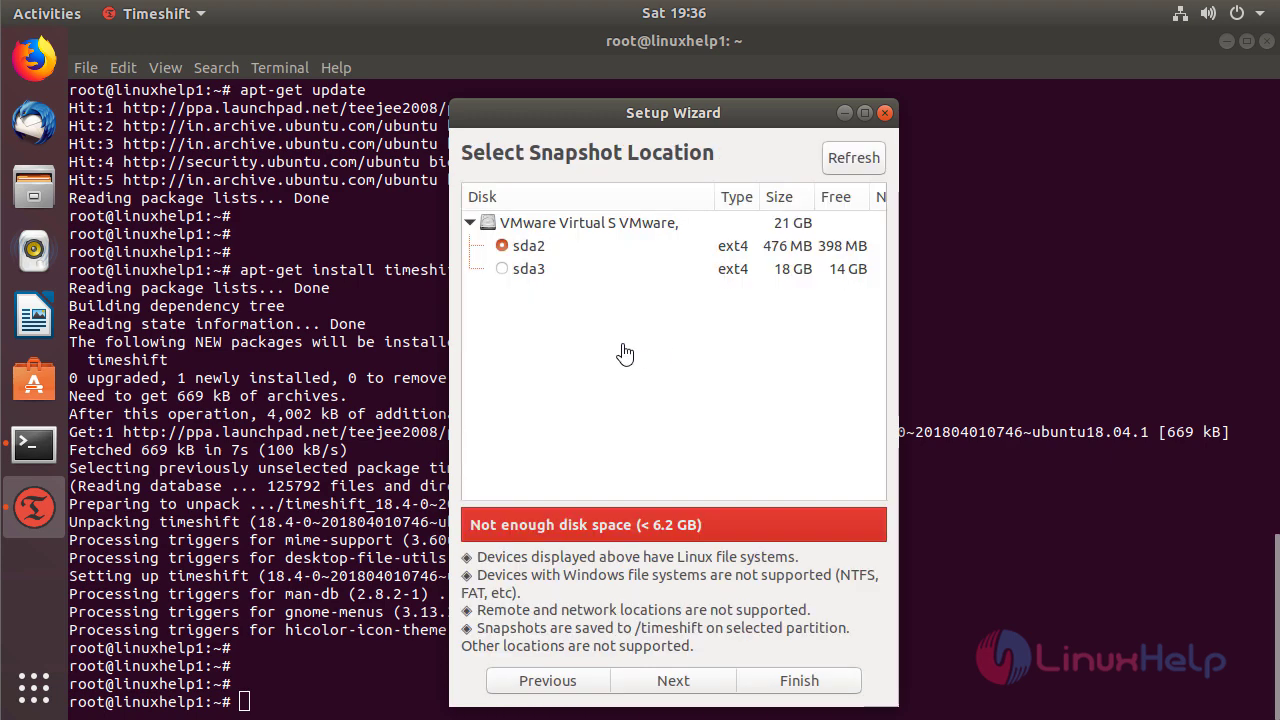
{"action": "left_click", "coordinate": [501, 269]}
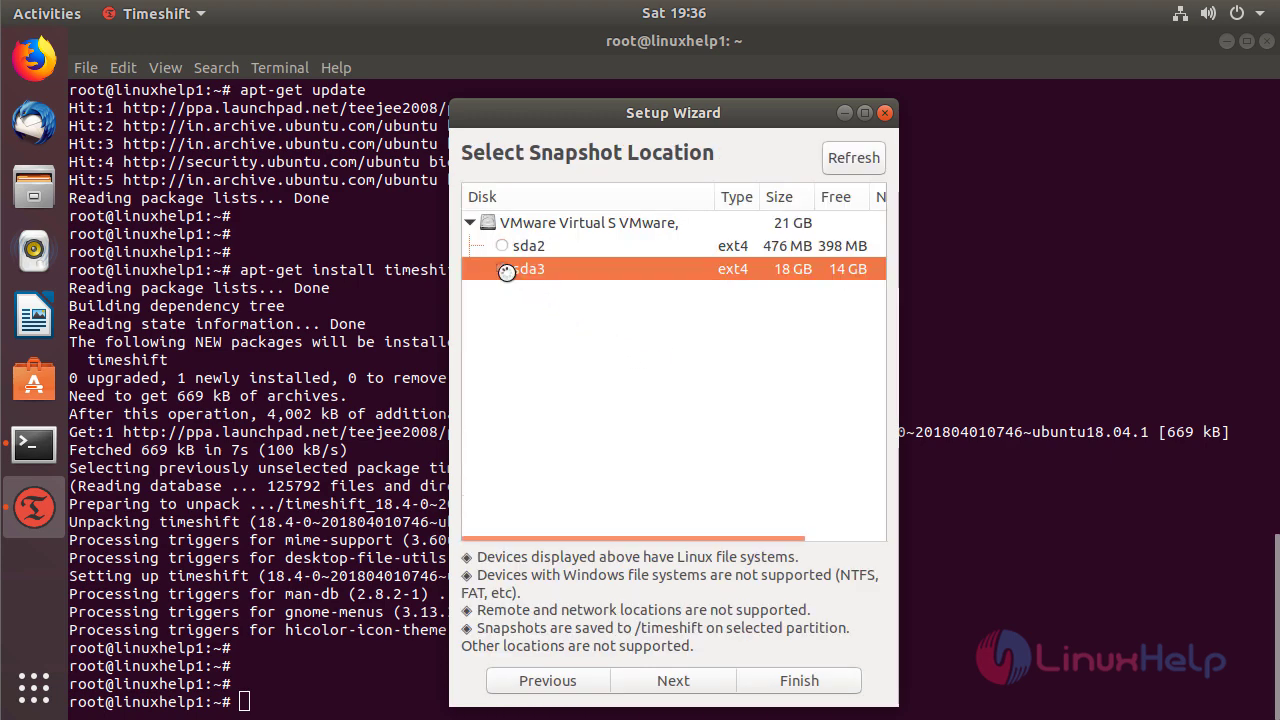
{"action": "left_click", "coordinate": [673, 680]}
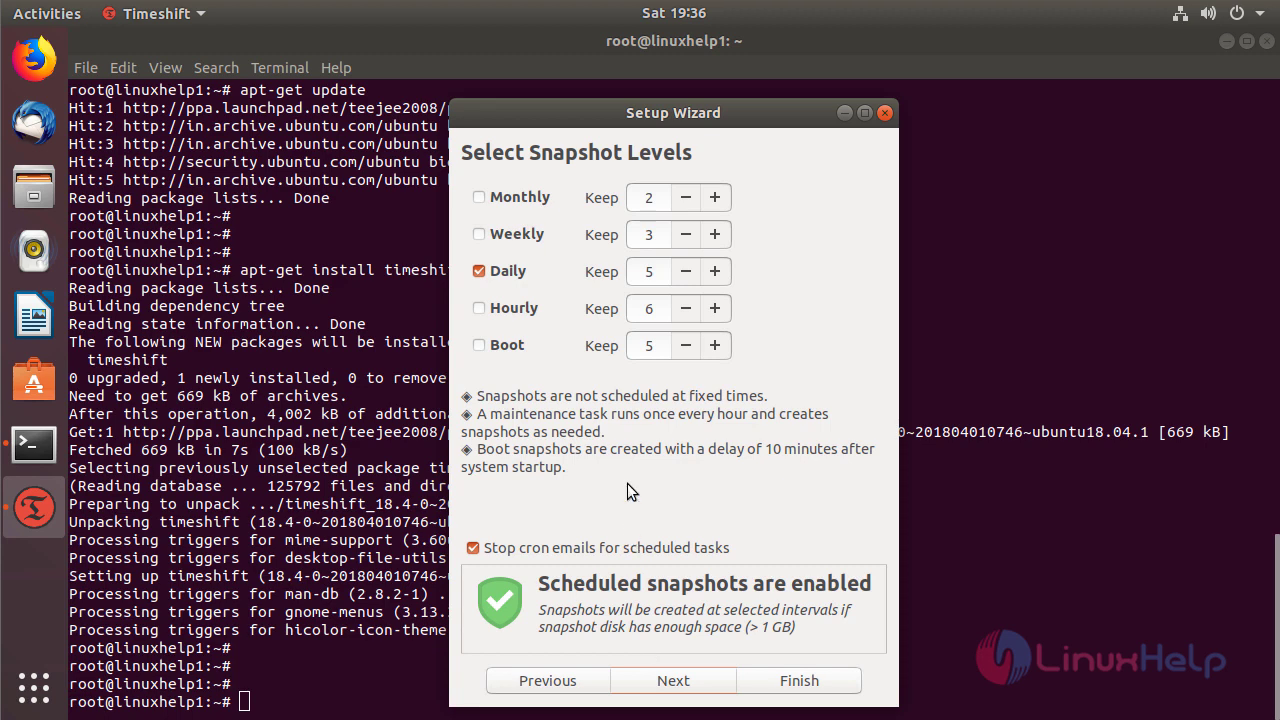
{"action": "left_click", "coordinate": [678, 686]}
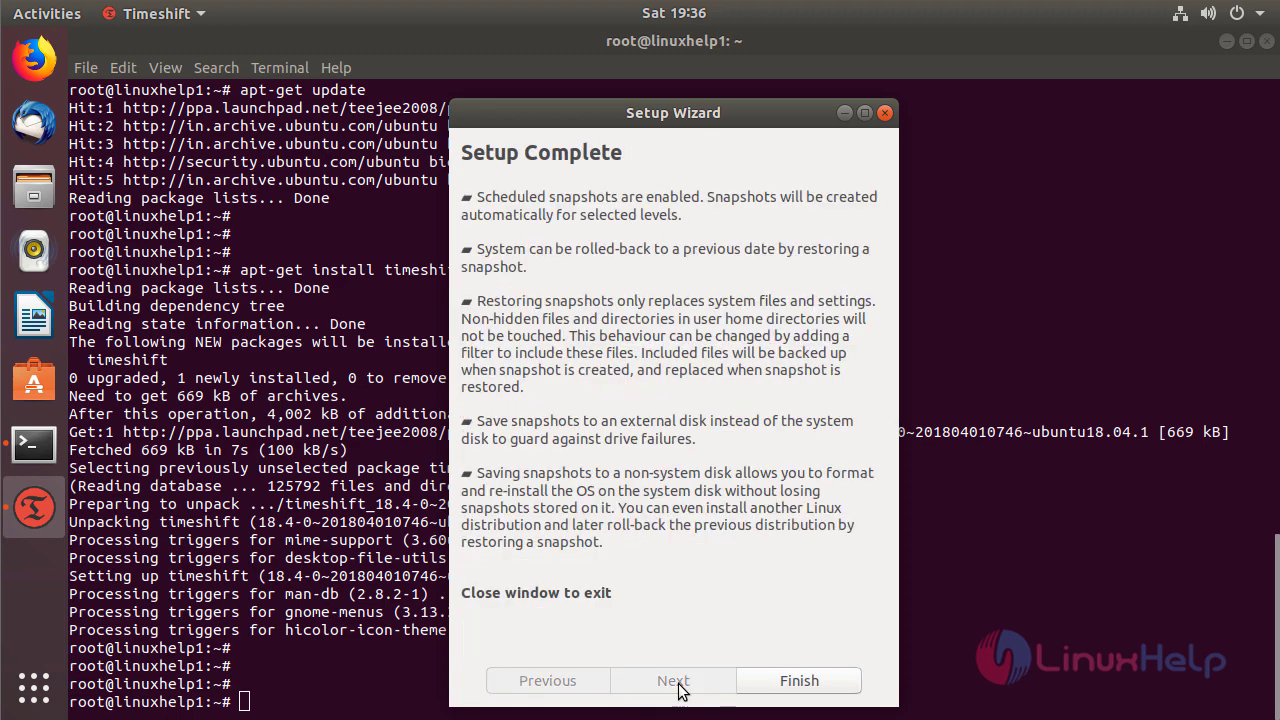
{"action": "left_click", "coordinate": [793, 686]}
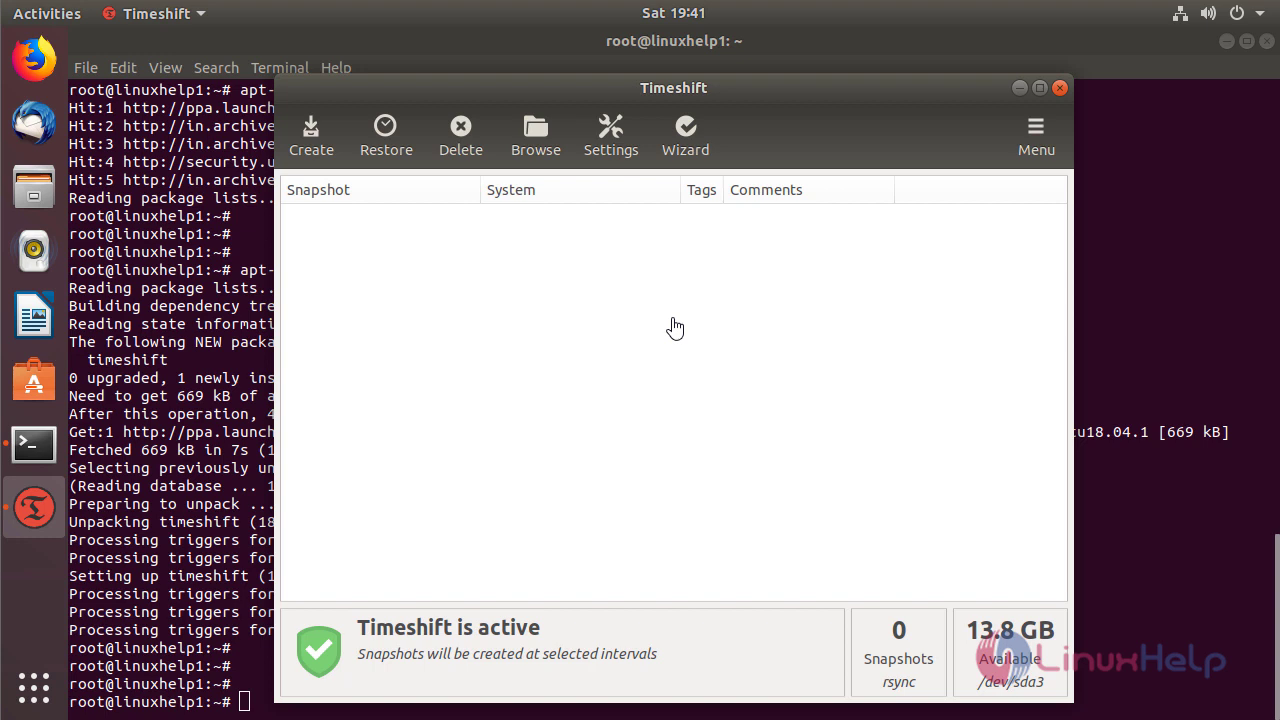
{"action": "left_click", "coordinate": [1033, 133]}
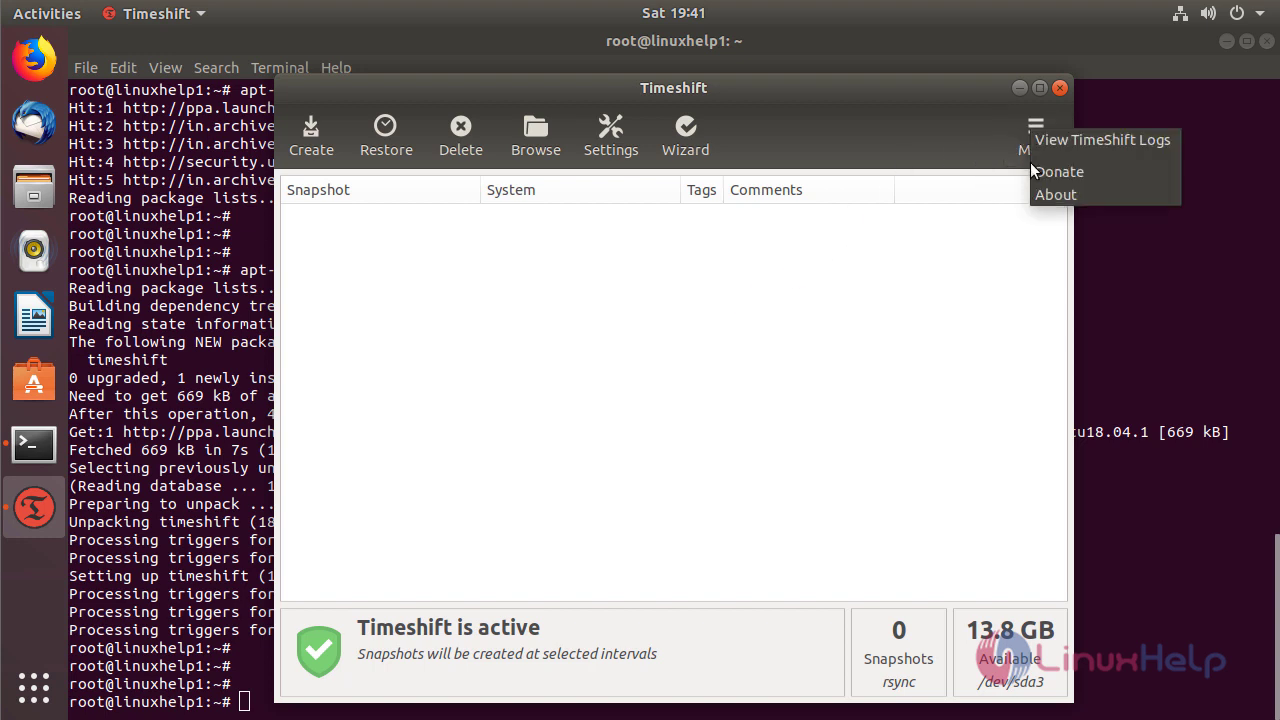
{"action": "left_click", "coordinate": [1057, 203]}
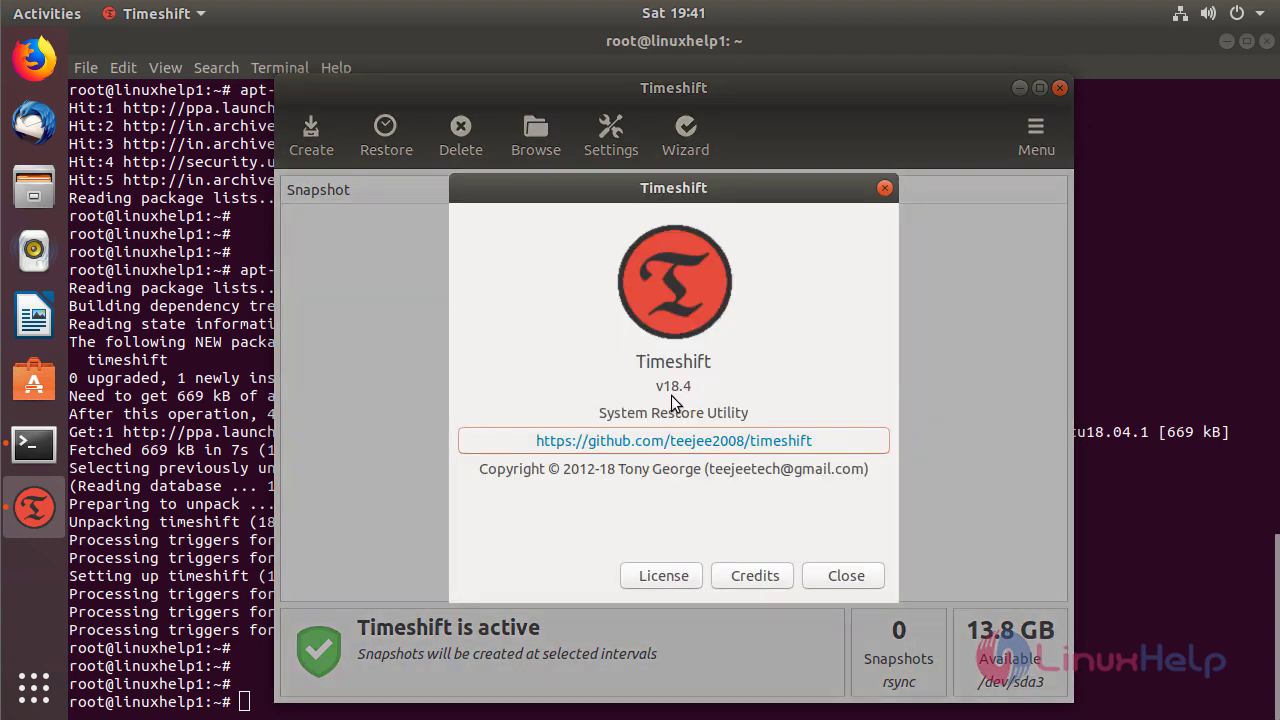
{"action": "left_click", "coordinate": [884, 188]}
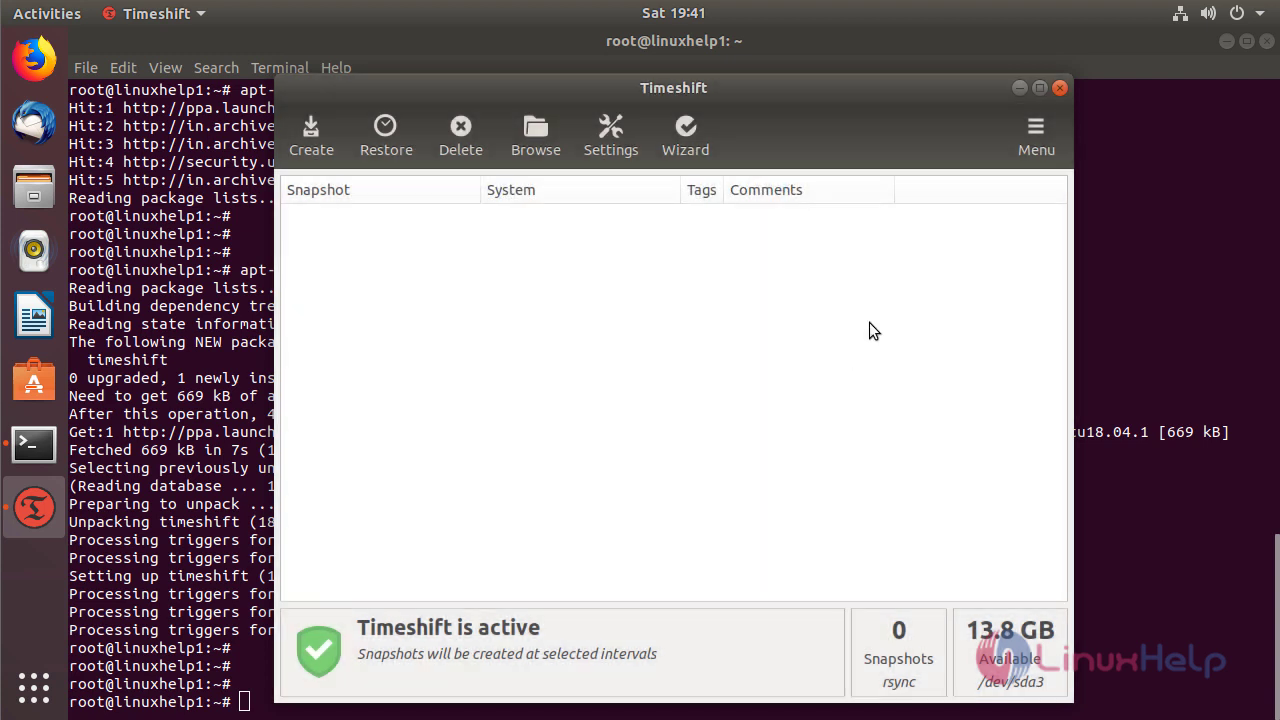